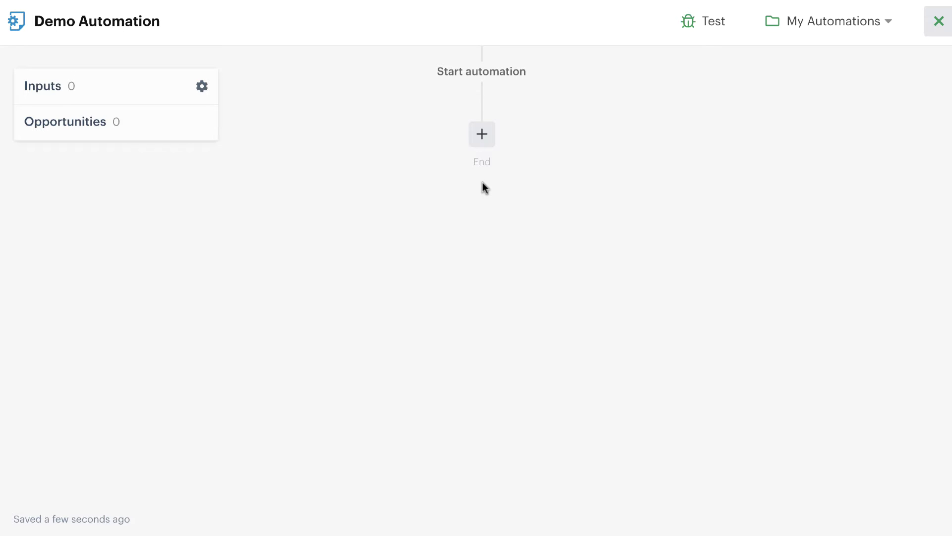
Add a repeater over the bot's open positions at the start of the automation, with the position type filter set to Any
left_click(483, 142)
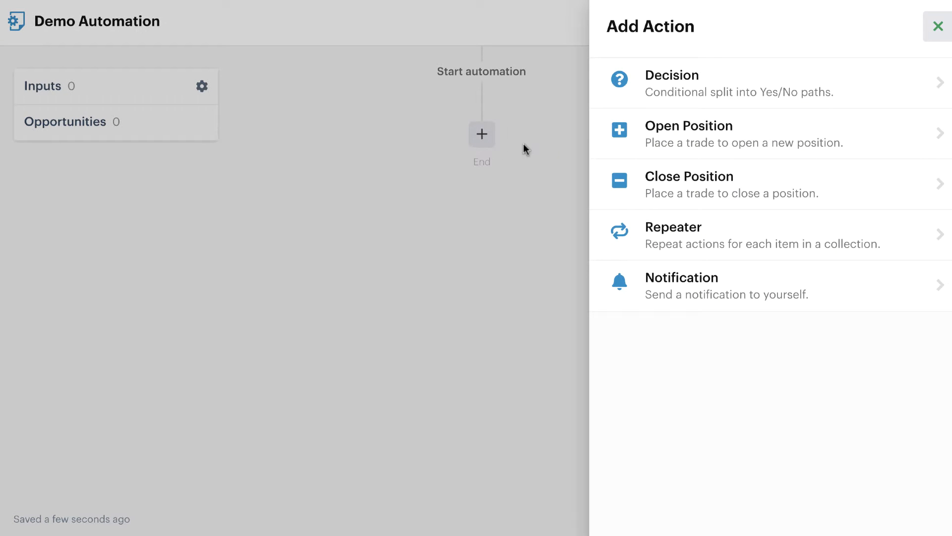
left_click(724, 234)
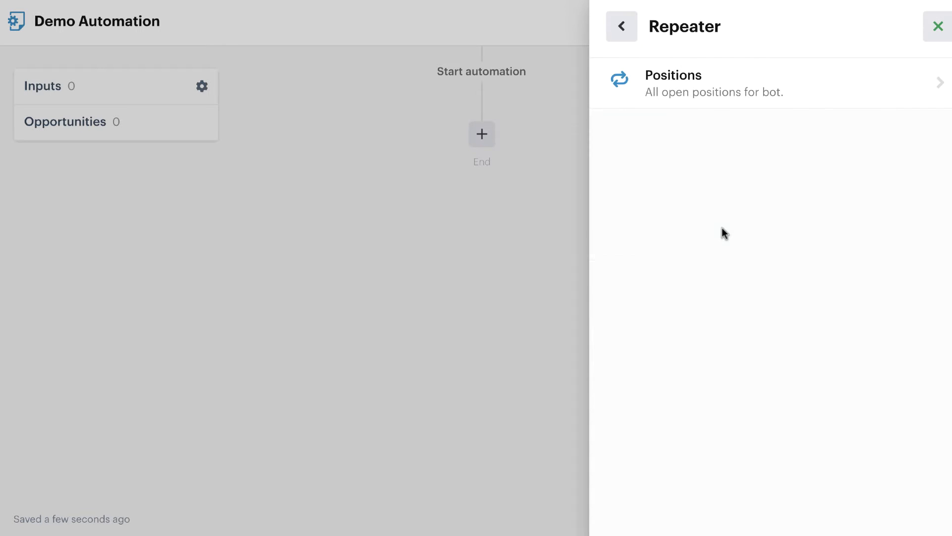
left_click(797, 91)
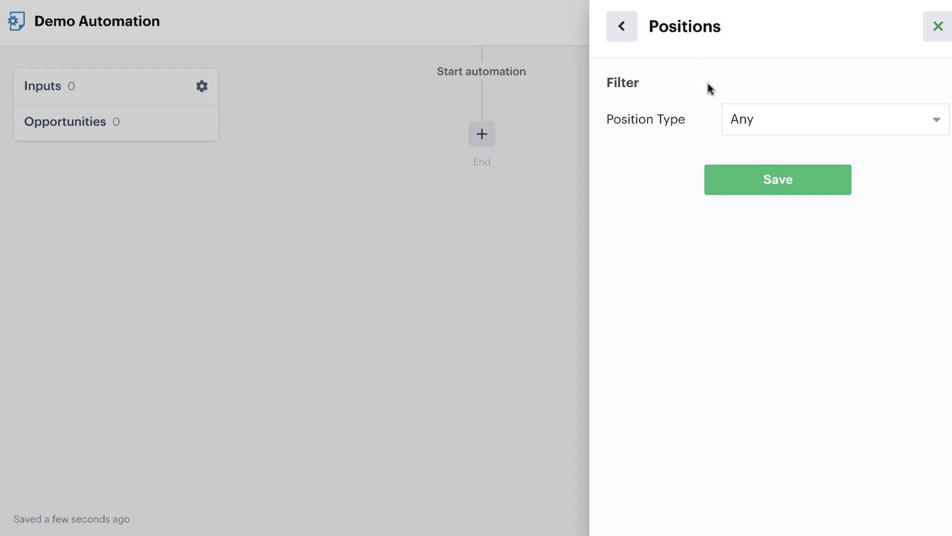
left_click(772, 119)
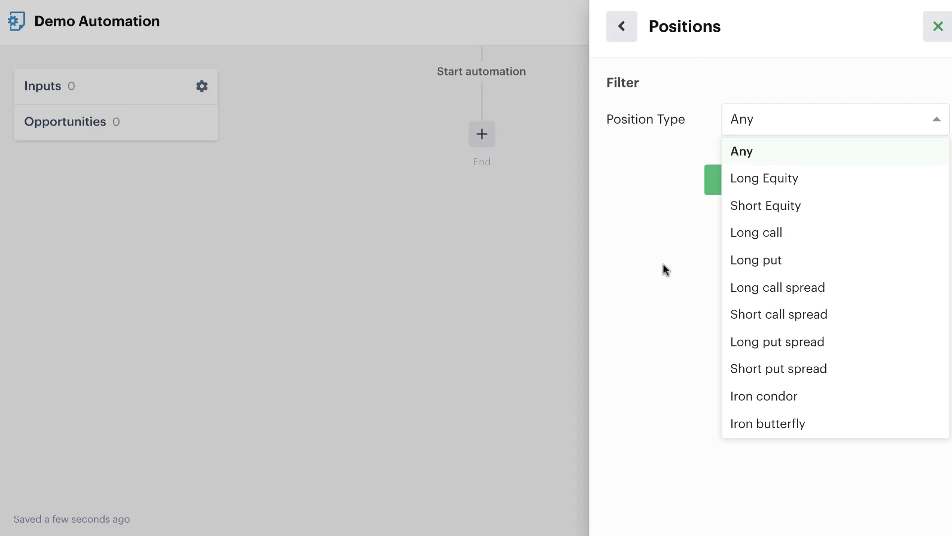
left_click(756, 152)
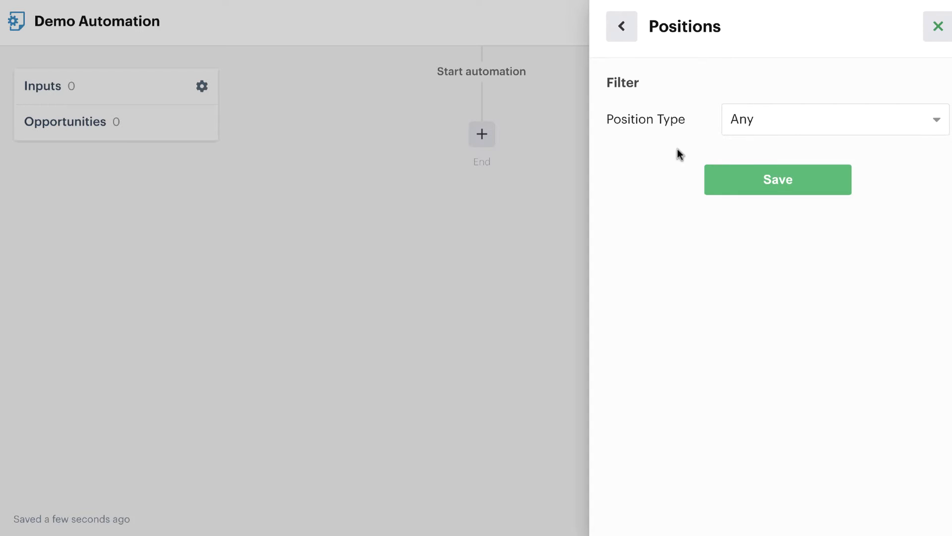
left_click(754, 180)
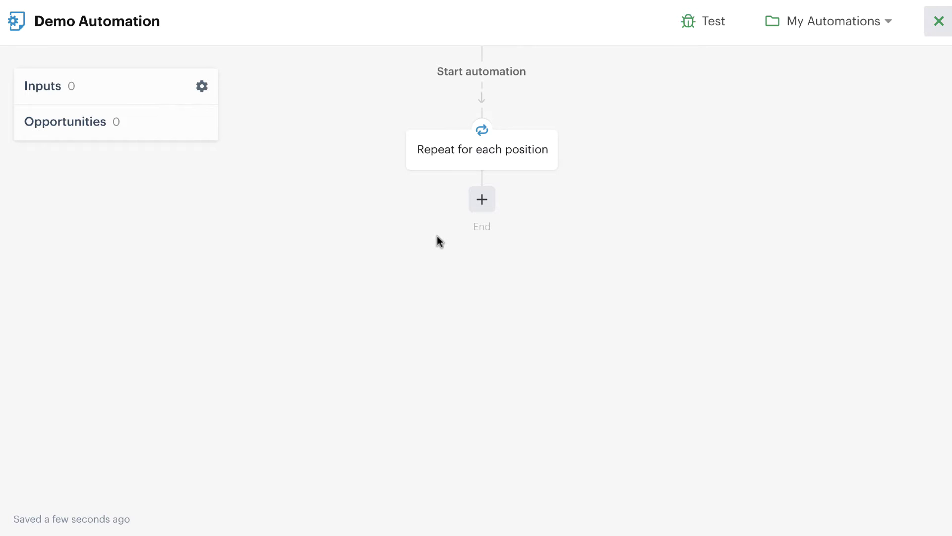
Add a decision after the repeater with the position expiration criterion, using the repeater's Position as its input
left_click(481, 200)
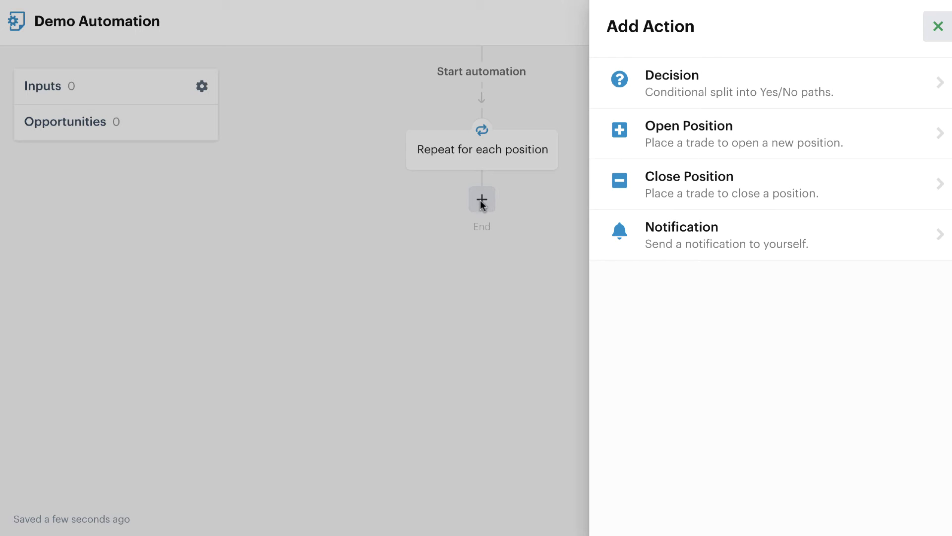
left_click(719, 81)
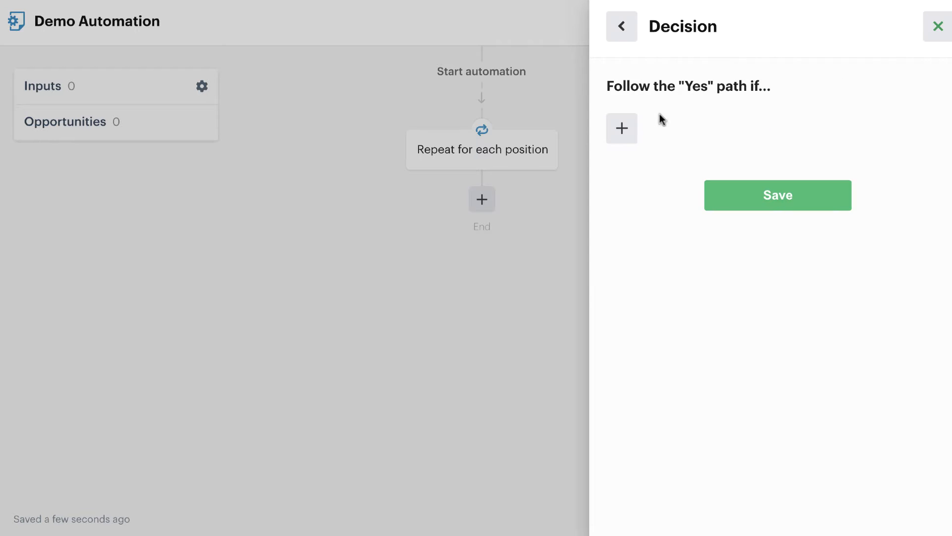
left_click(623, 128)
scroll(687, 142, "down", 6)
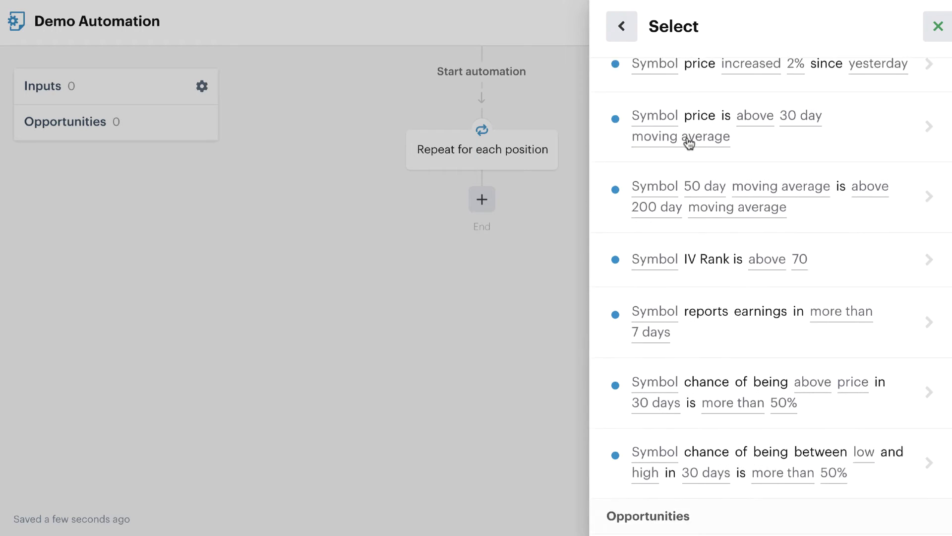
scroll(689, 144, "down", 12)
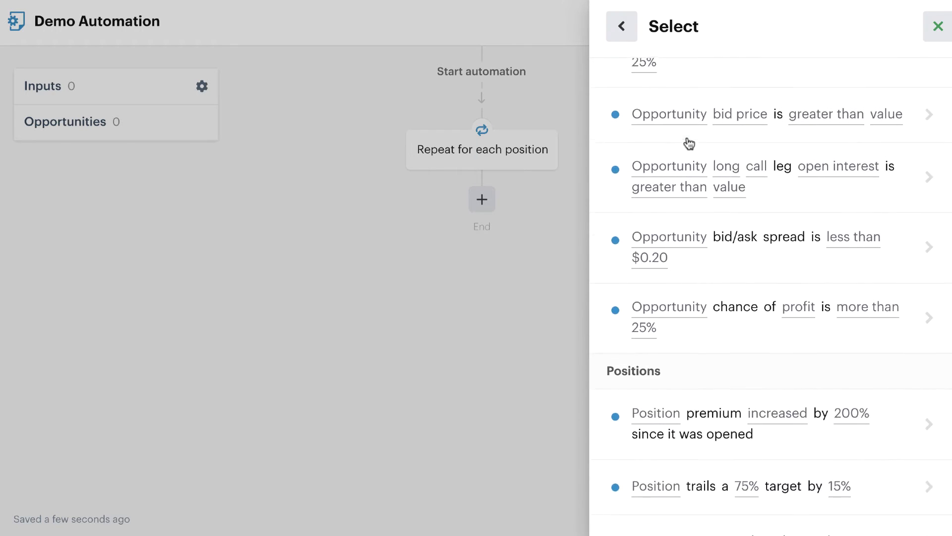
scroll(689, 143, "down", 4)
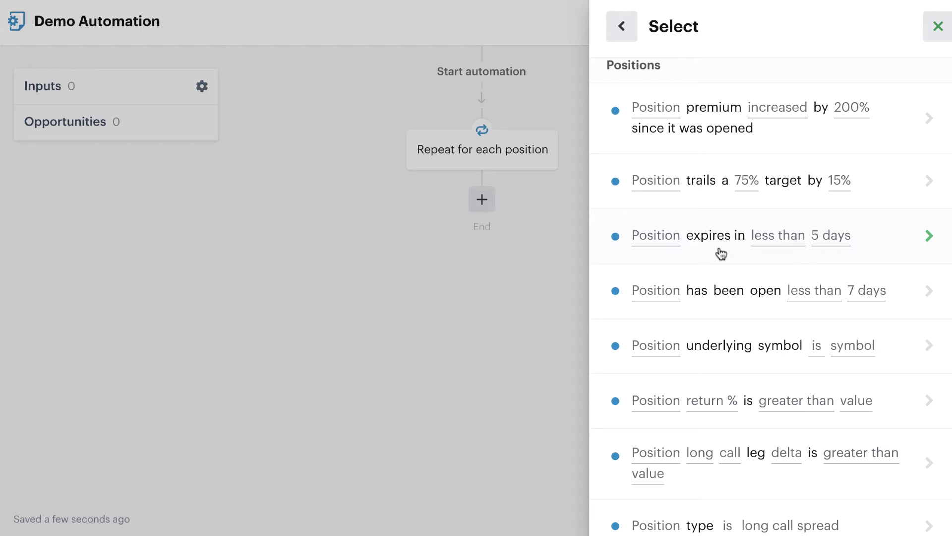
left_click(720, 254)
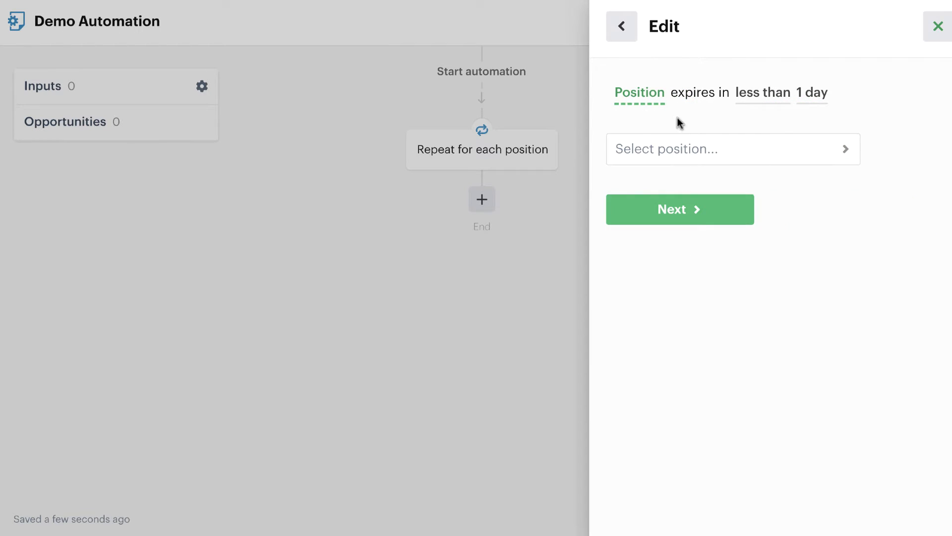
left_click(687, 148)
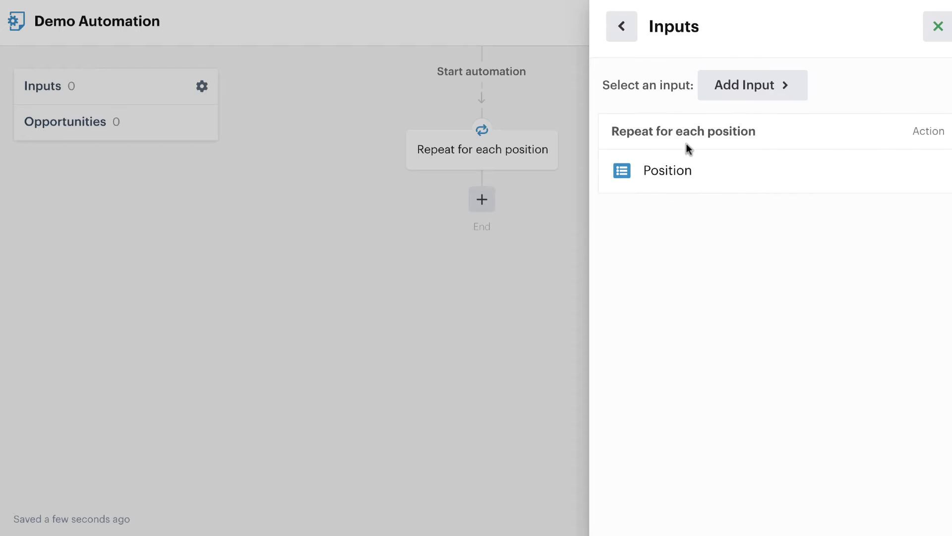
left_click(679, 172)
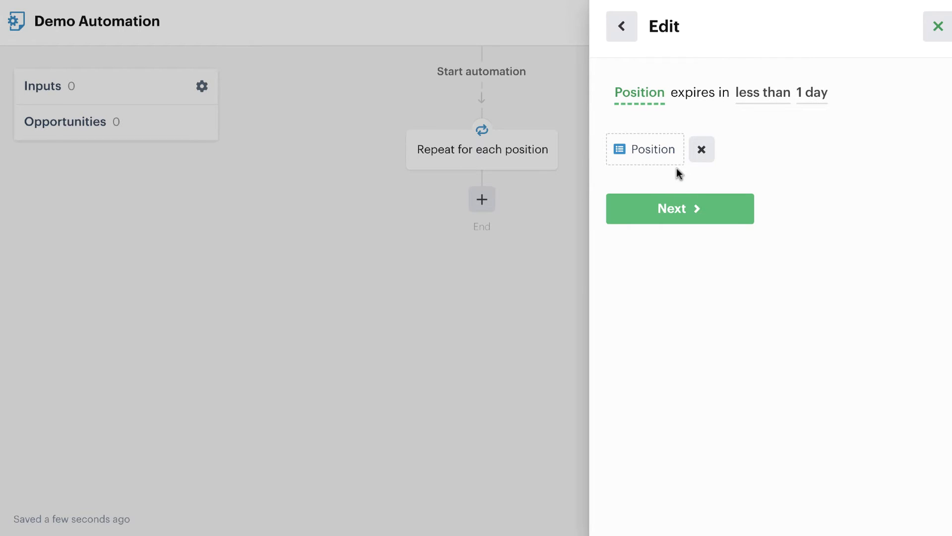
Set the expiration criterion to less than 5 days and save the decision
left_click(765, 98)
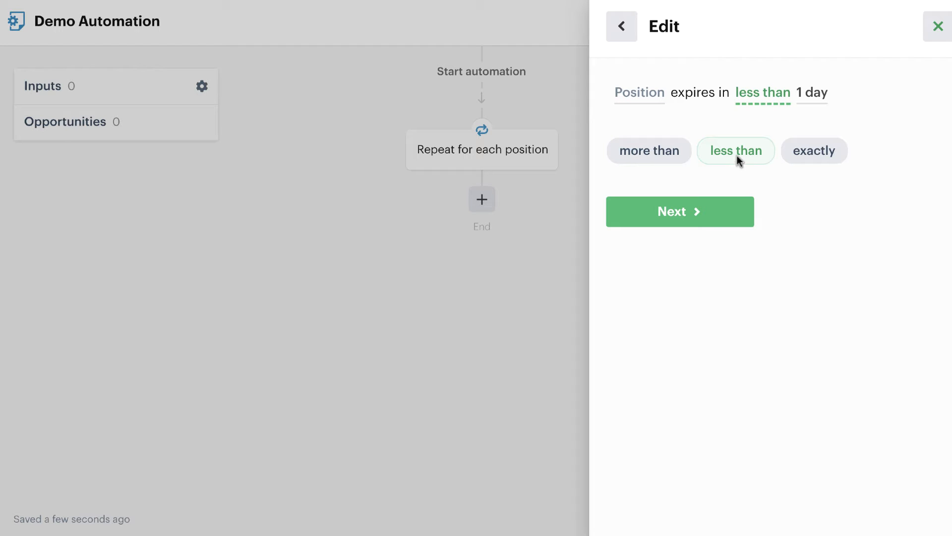
left_click(685, 211)
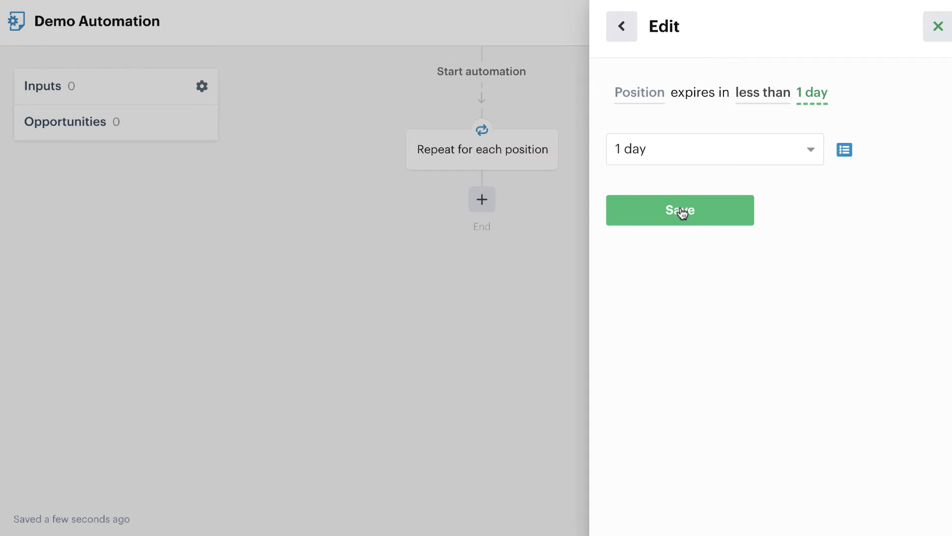
left_click(727, 150)
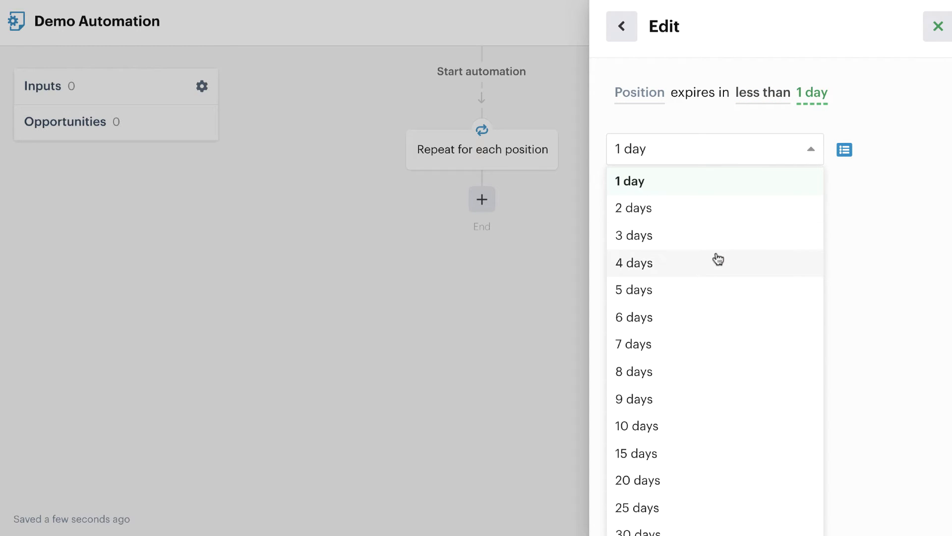
left_click(711, 296)
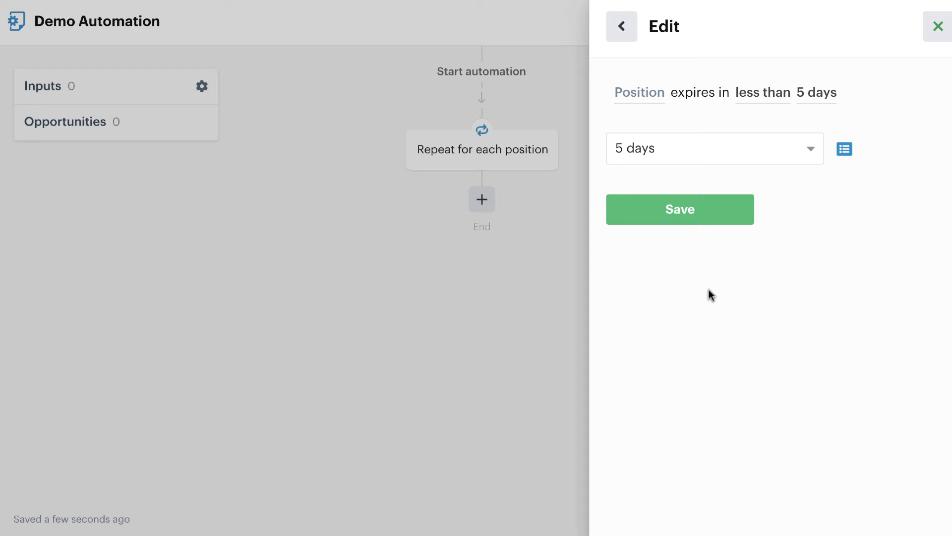
left_click(694, 211)
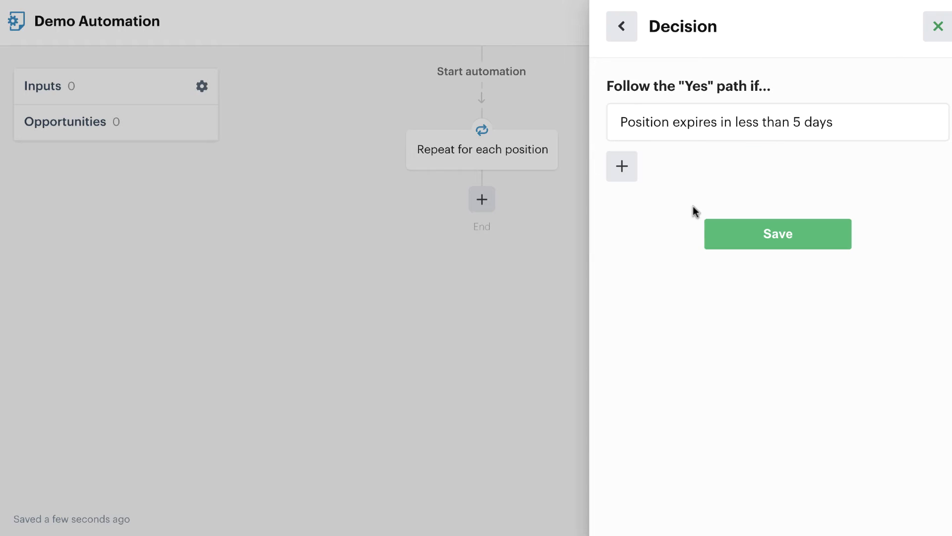
left_click(759, 234)
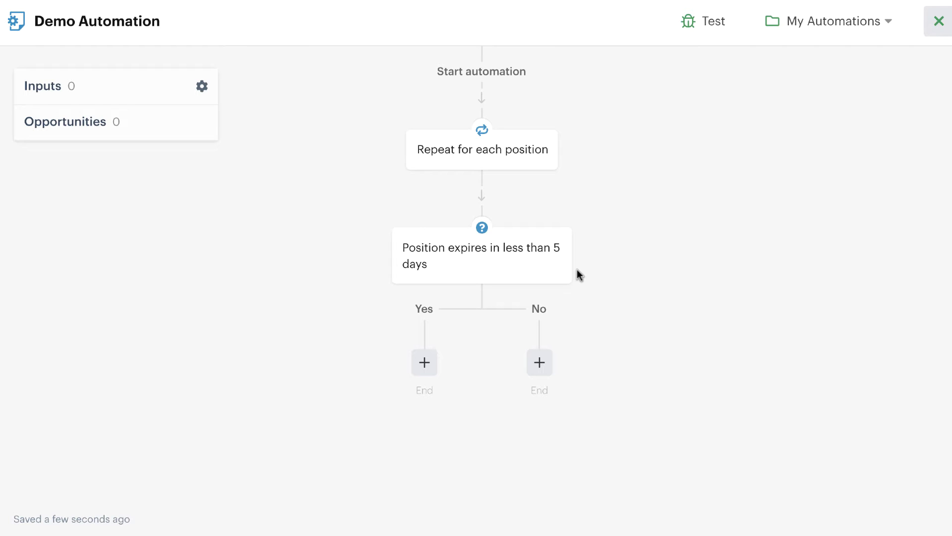
Add a Close Position action to the decision's Yes path, using the repeater's Position as the position to close
left_click(425, 364)
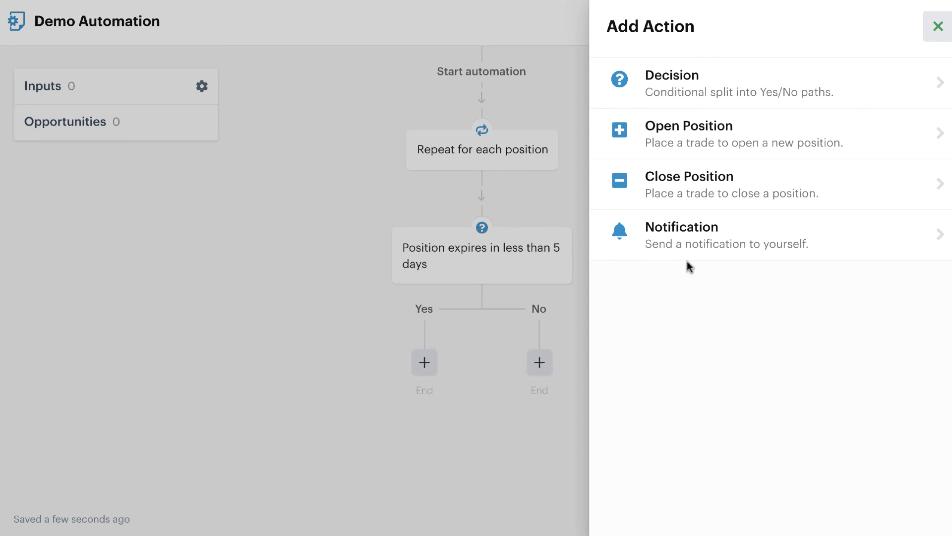
left_click(780, 198)
left_click(802, 98)
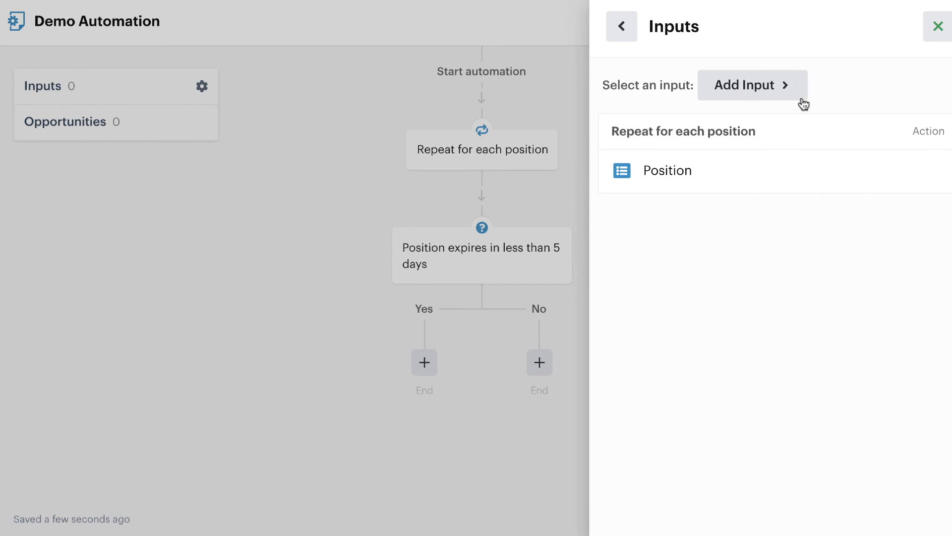
left_click(674, 172)
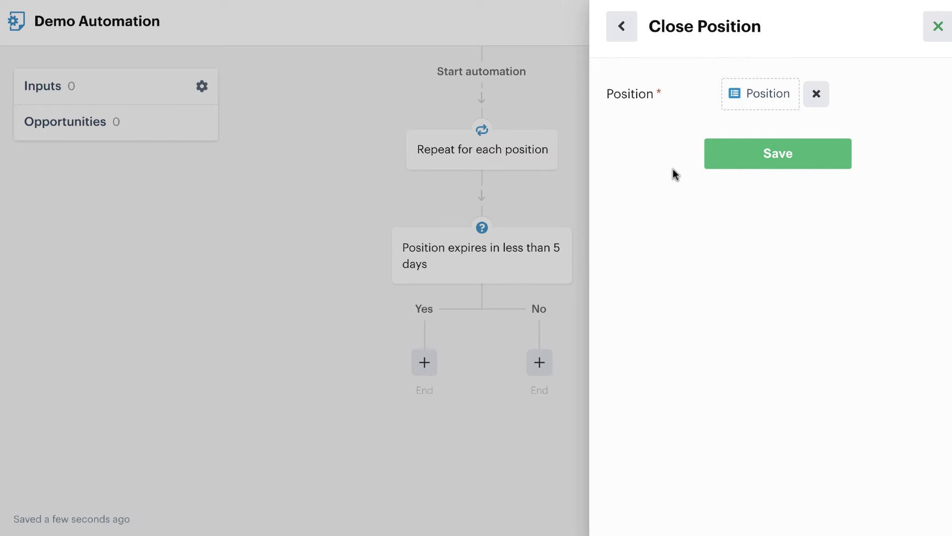
left_click(743, 163)
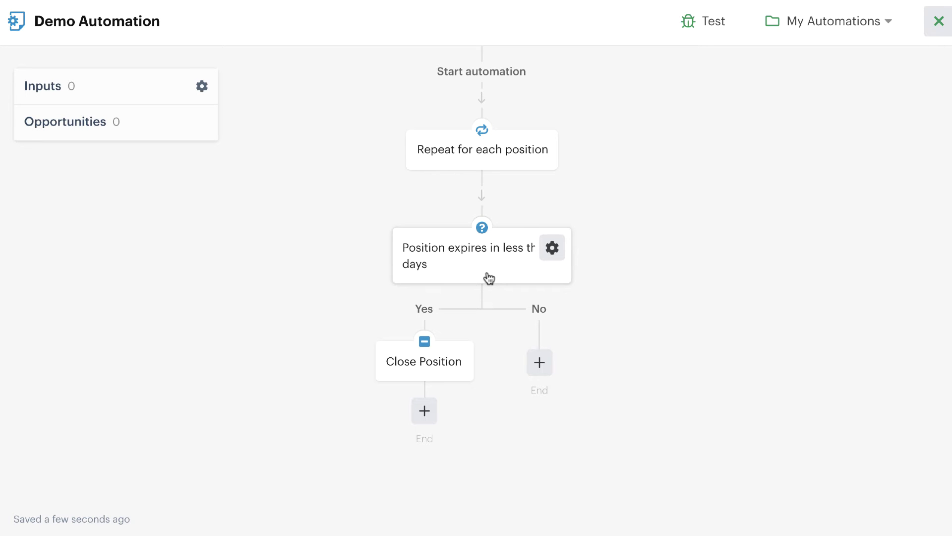
Add a second criterion to the existing expiration decision for premium change since opening, using the repeater's Position
left_click(552, 248)
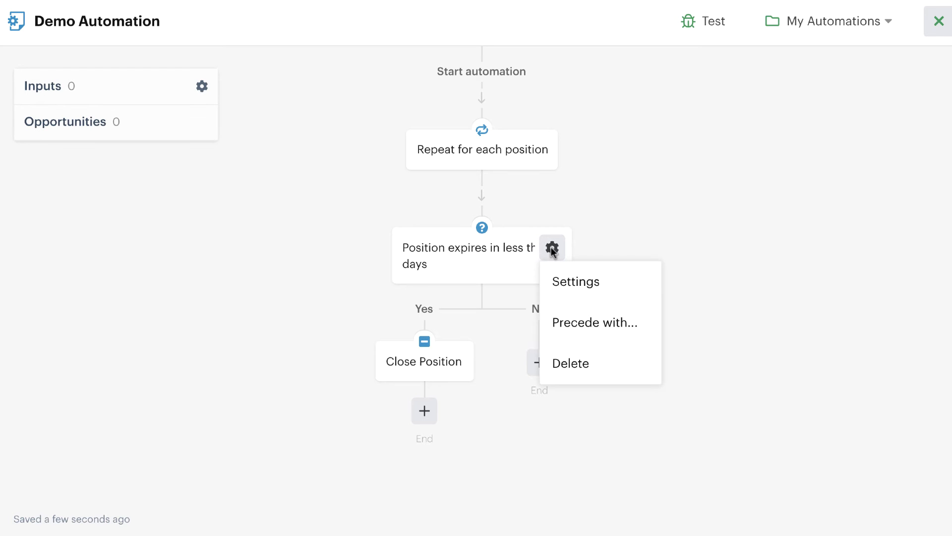
left_click(574, 282)
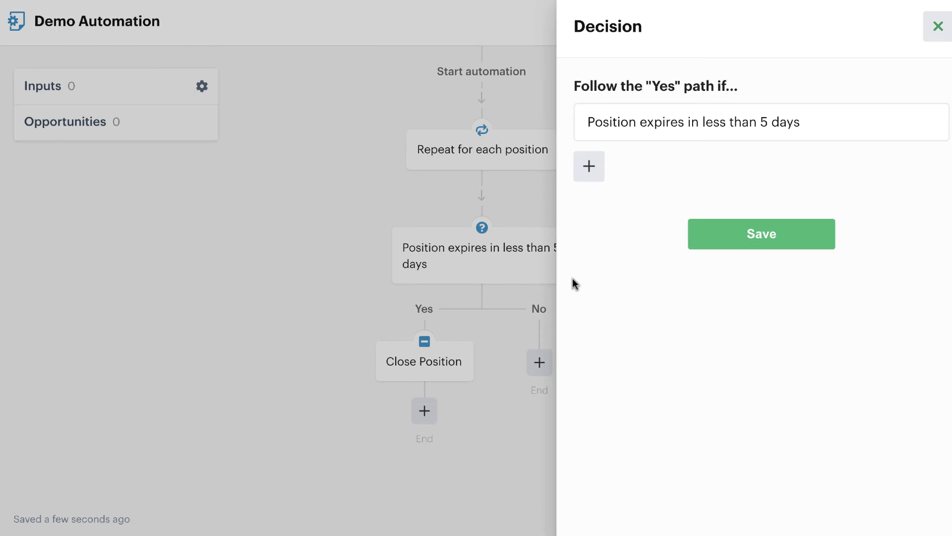
left_click(589, 167)
scroll(675, 188, "down", 8)
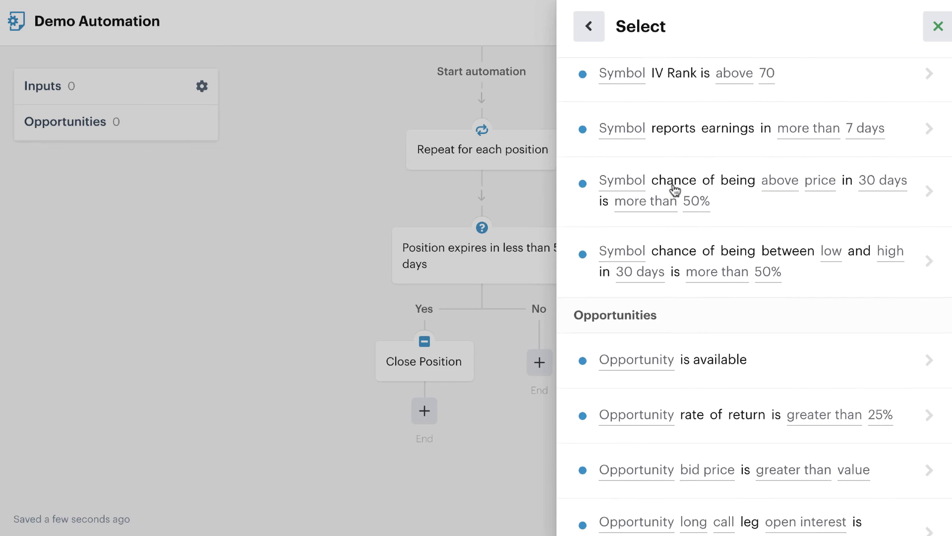
scroll(674, 190, "down", 7)
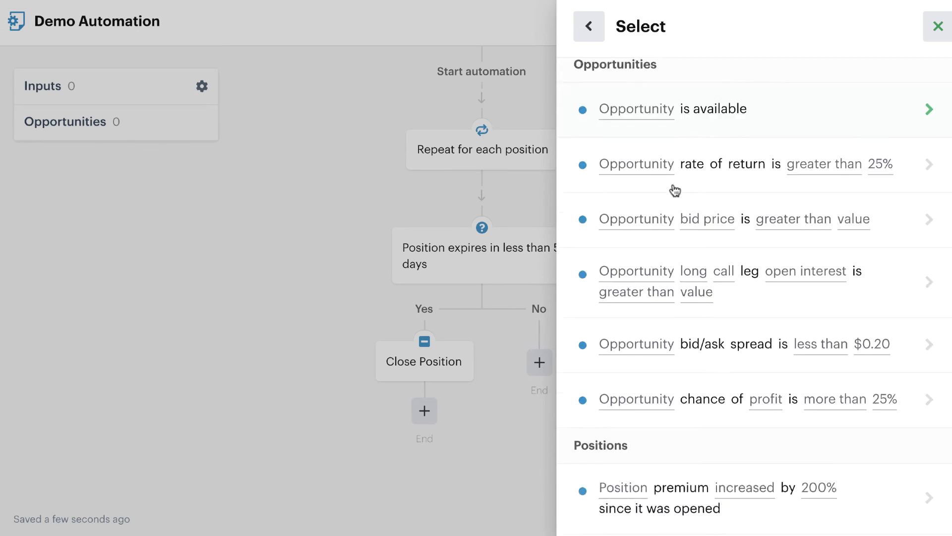
left_click(691, 310)
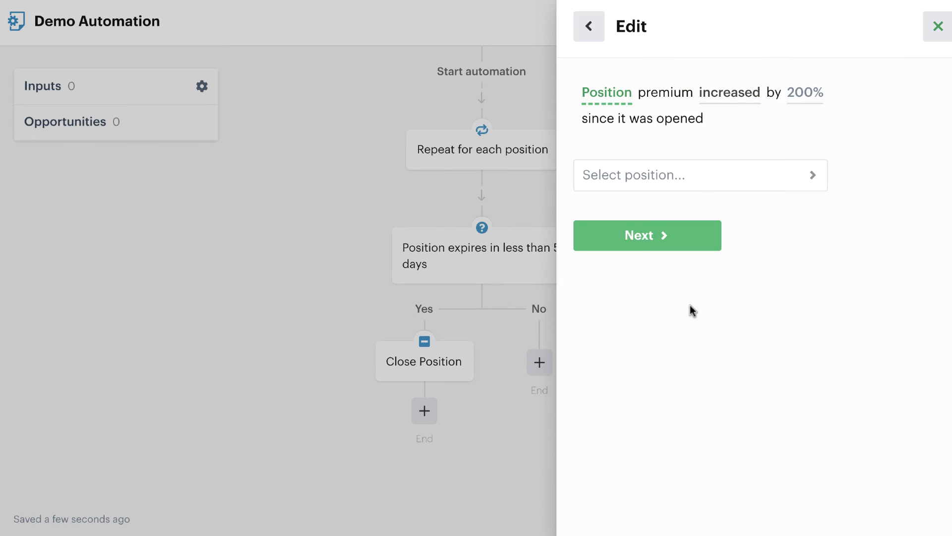
left_click(708, 179)
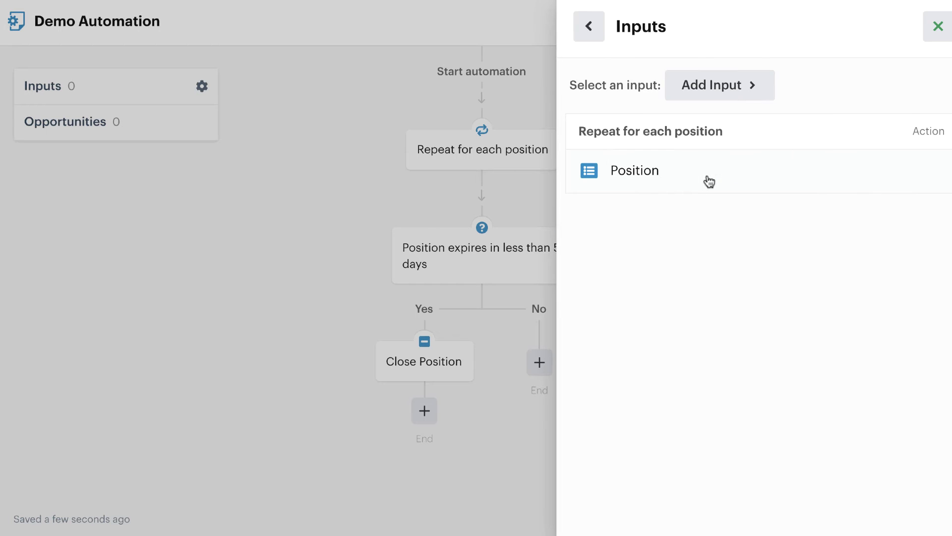
left_click(649, 169)
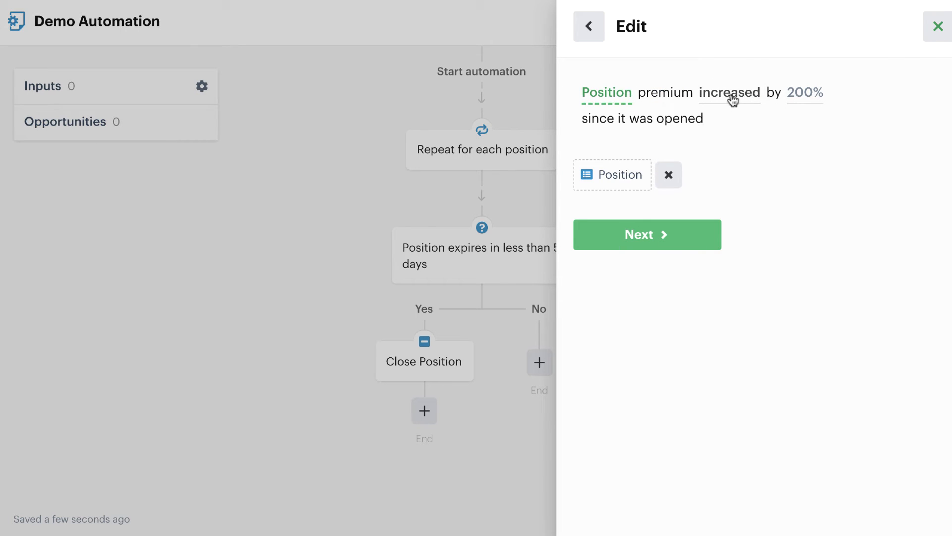
Set the premium criterion to decreased by 50%, join it to the expiration criterion with "or", and save the decision
left_click(732, 98)
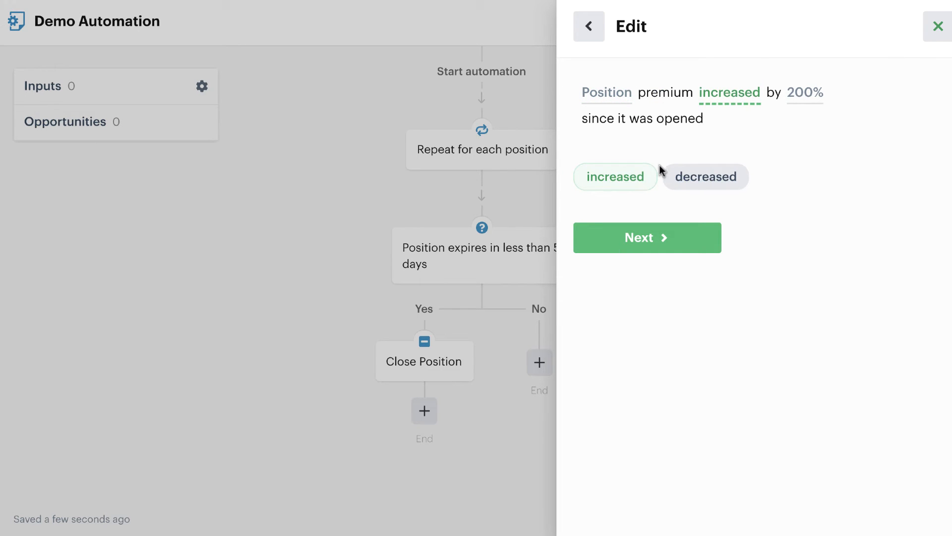
left_click(696, 180)
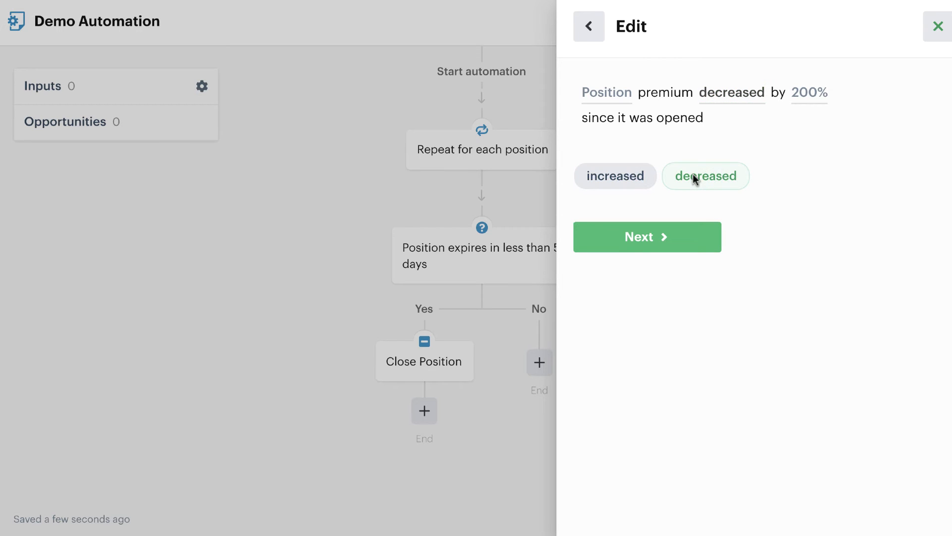
left_click(800, 98)
left_click(616, 177)
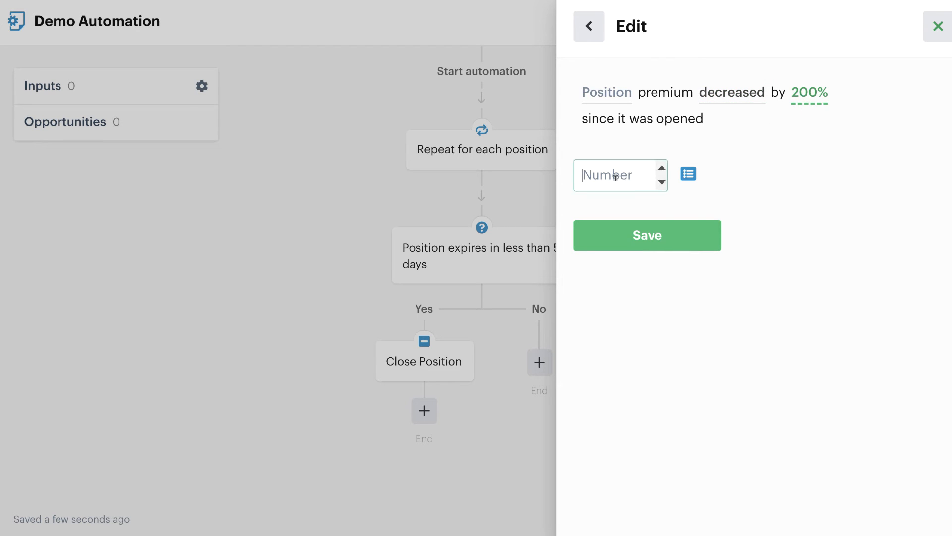
type("50")
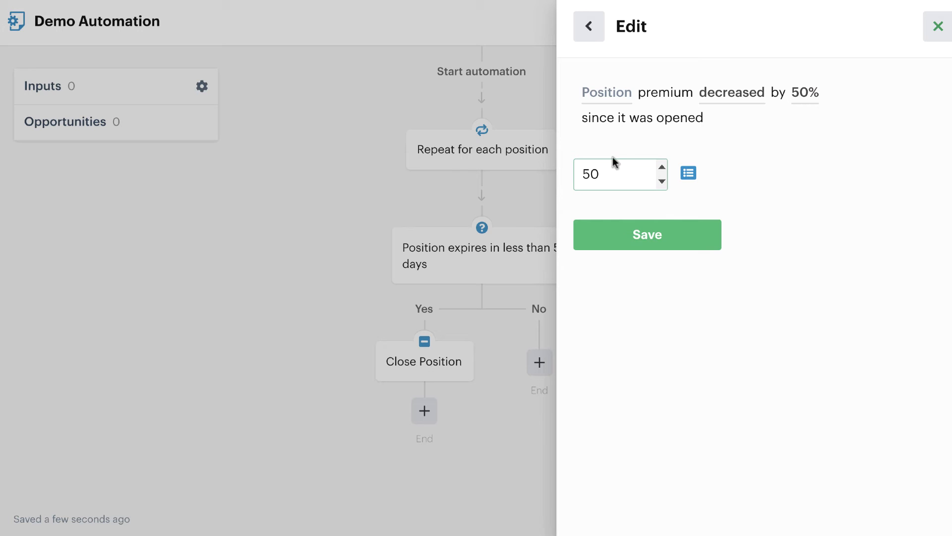
left_click(638, 235)
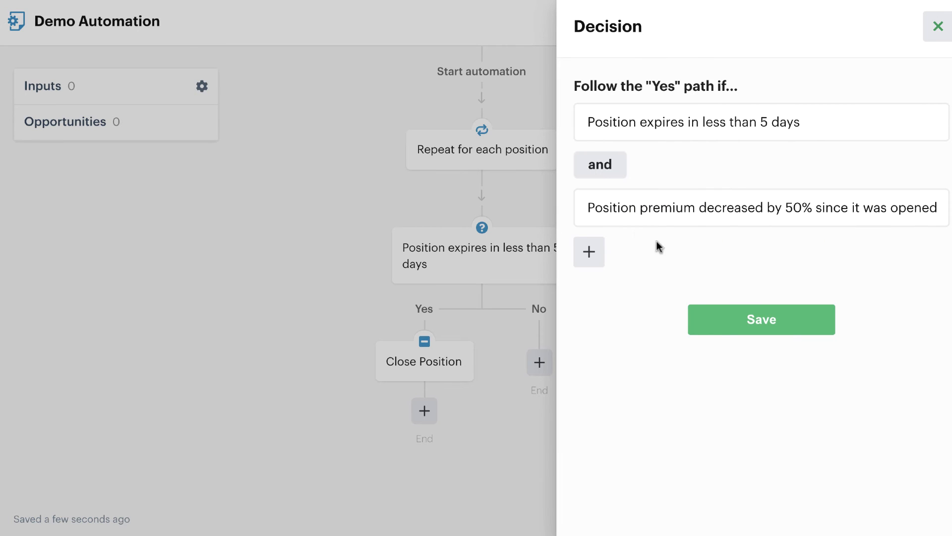
left_click(615, 164)
left_click(737, 323)
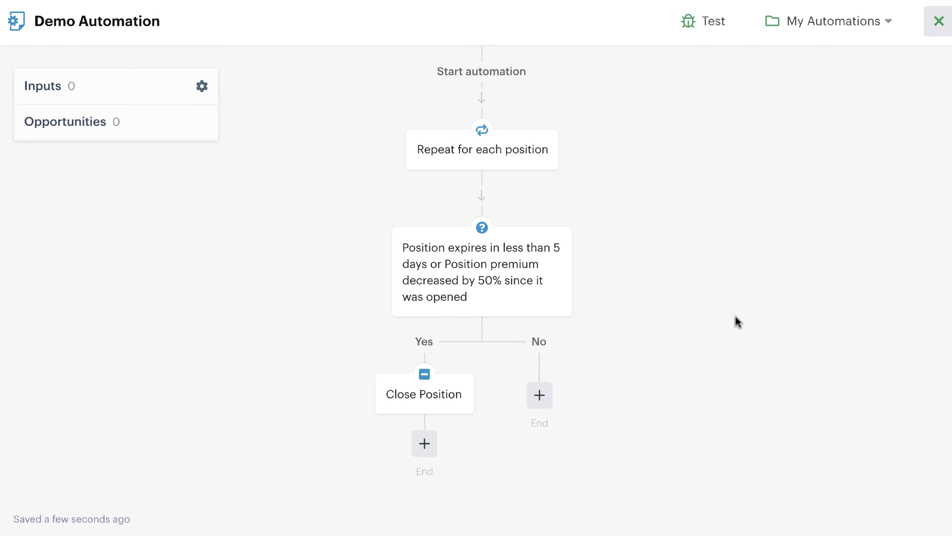
Delete the premium-change criterion from the decision and save it with only the expiration criterion
left_click(488, 298)
left_click(933, 211)
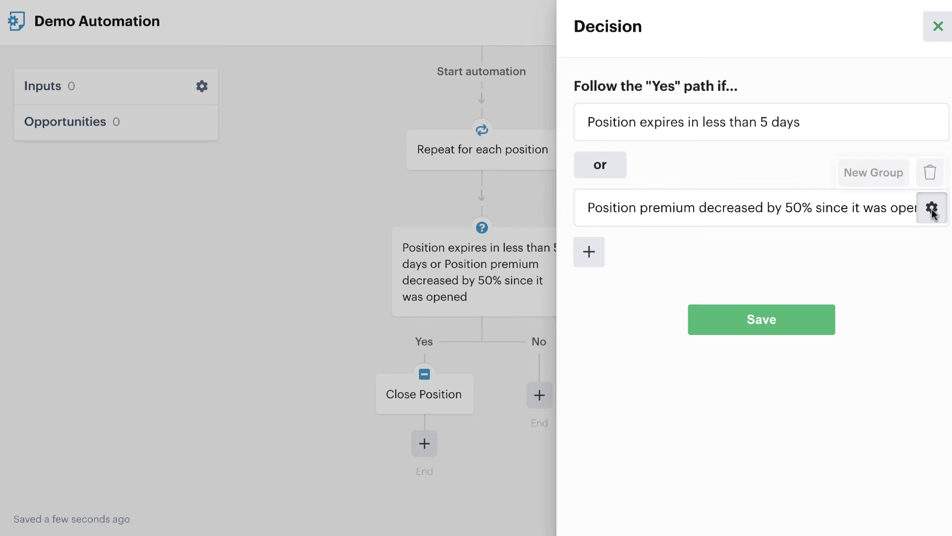
left_click(930, 172)
left_click(761, 236)
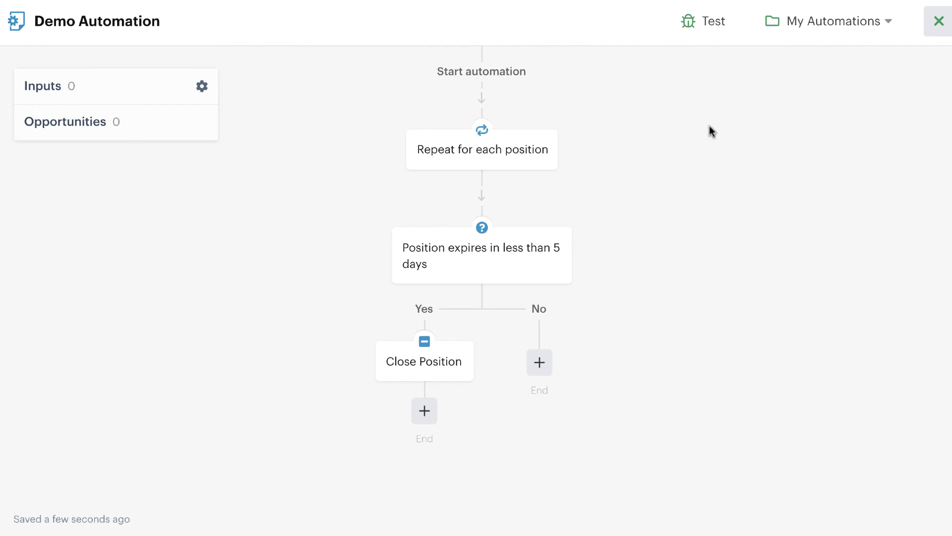
Run a test of the automation using the Trendy Short Put Spread bot
left_click(710, 25)
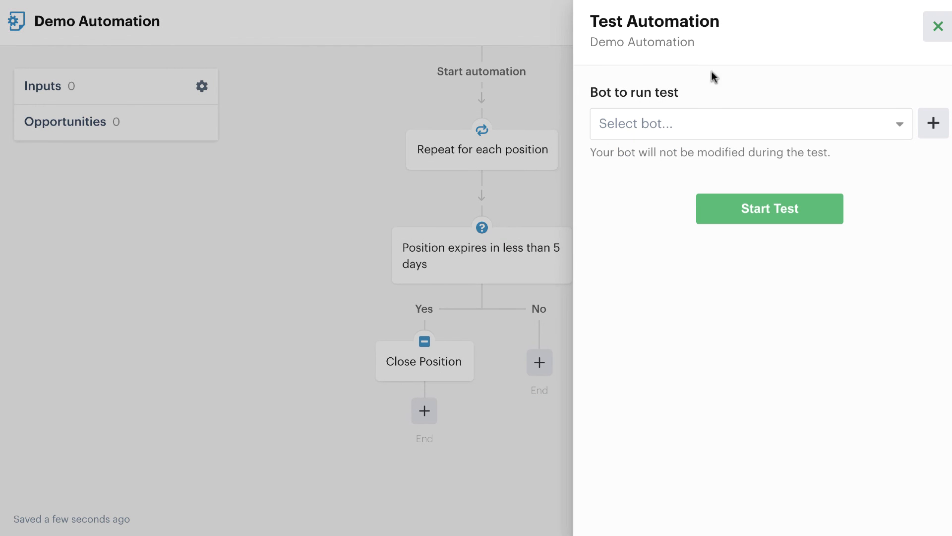
left_click(713, 126)
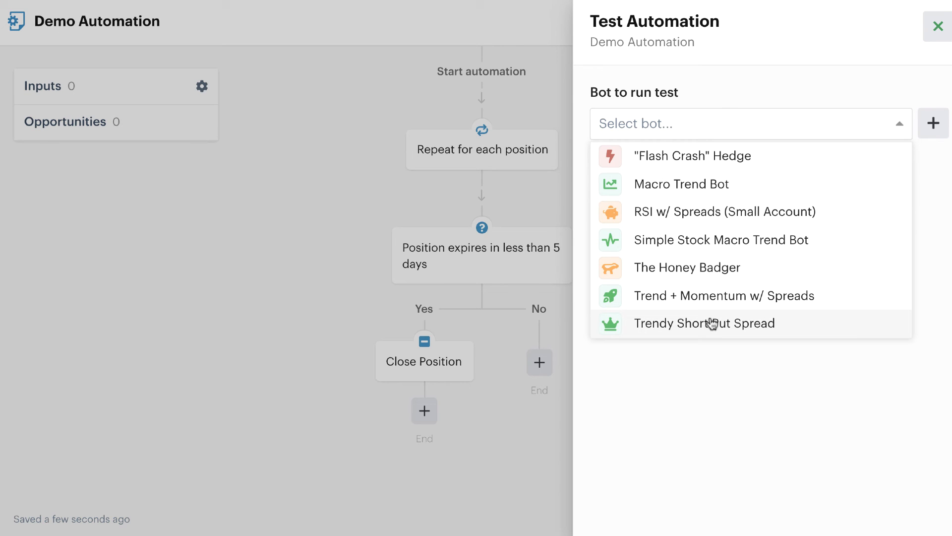
left_click(795, 327)
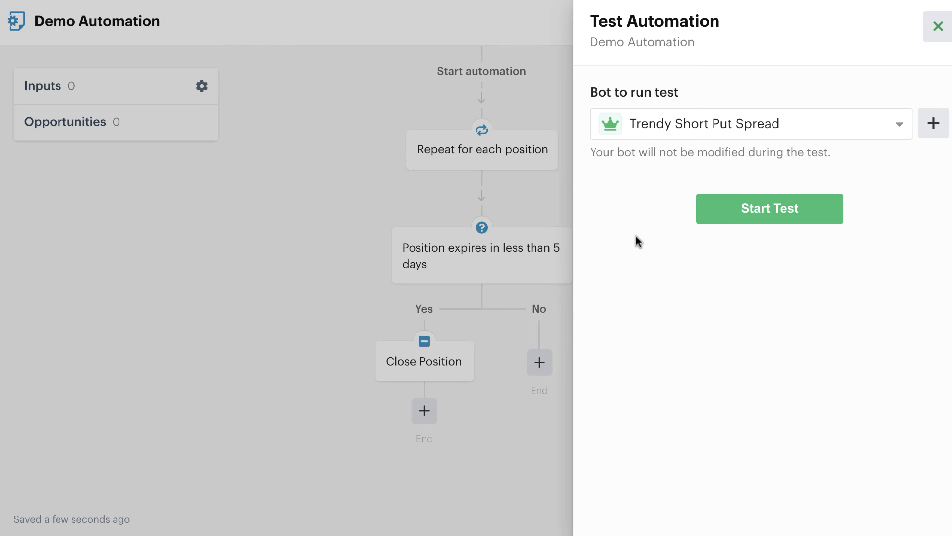
left_click(758, 215)
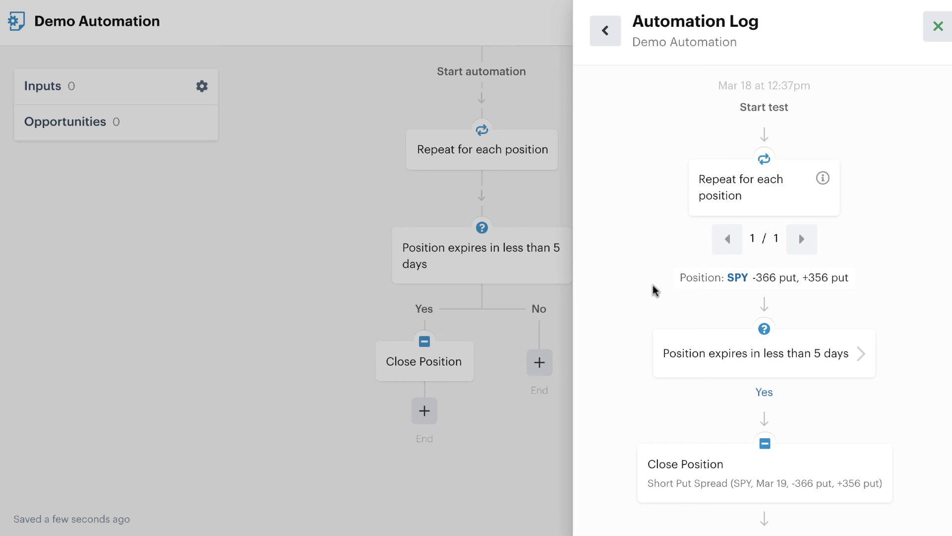
Examine the test's automation log and the decision log for the expiration criterion, and close the log
scroll(655, 290, "down", 2)
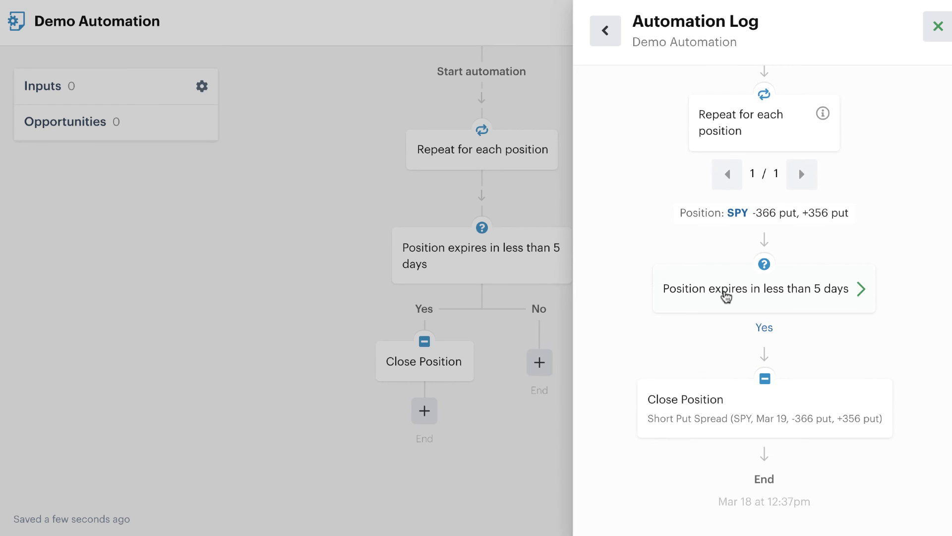
left_click(726, 296)
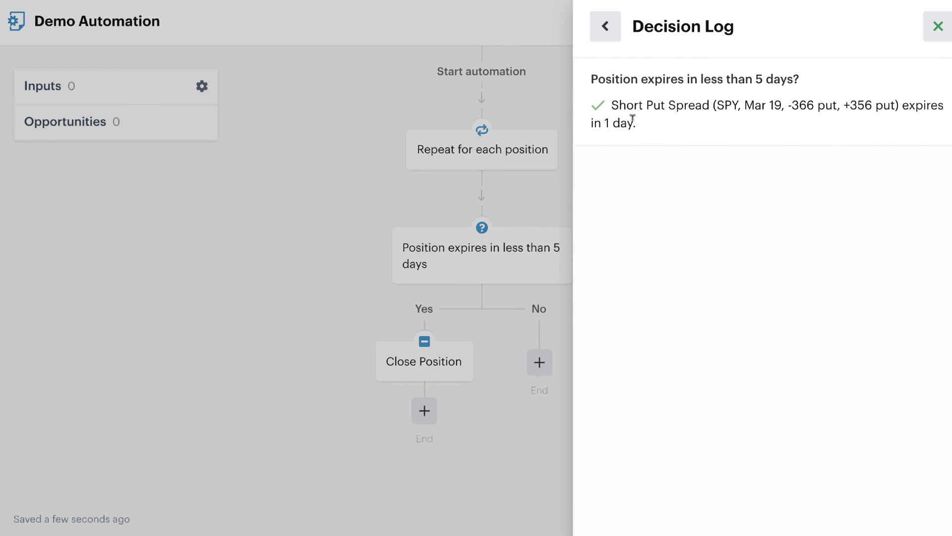
left_click(616, 34)
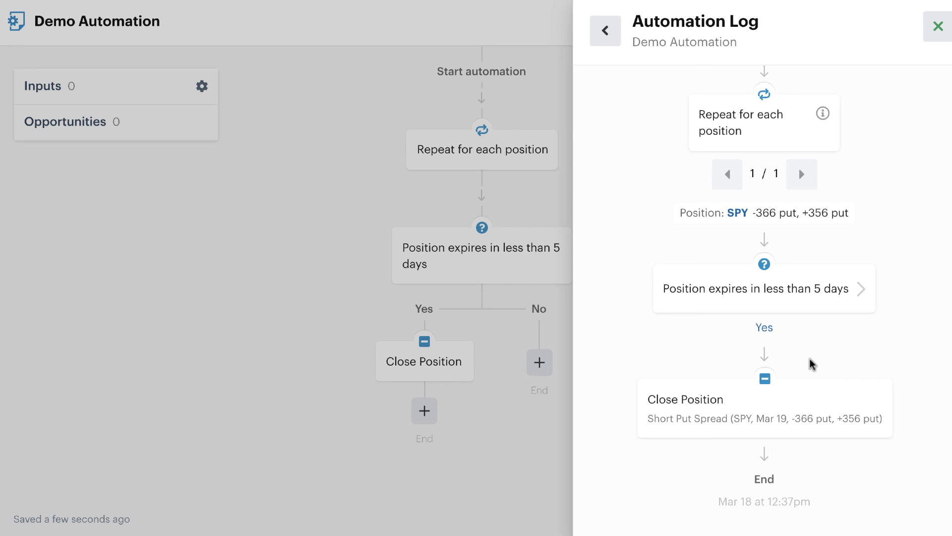
left_click(935, 37)
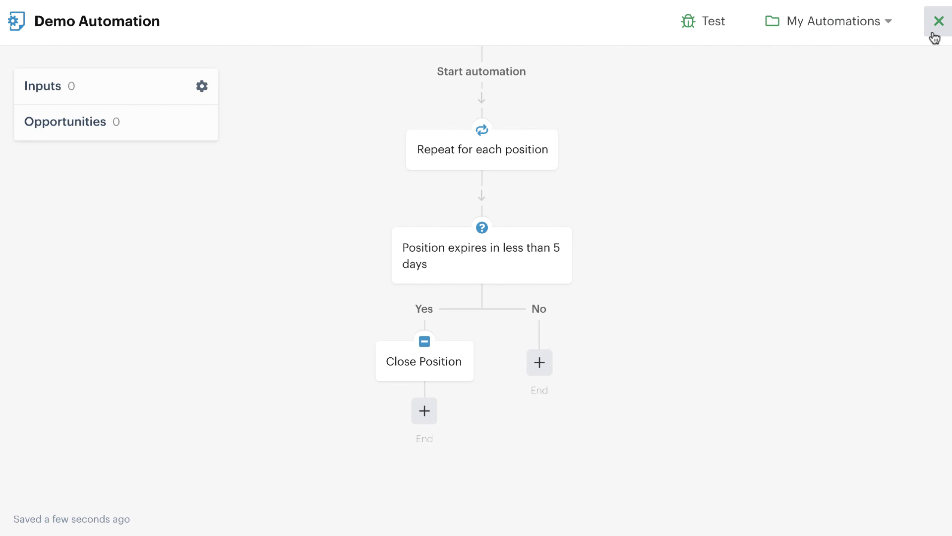
Review the day options available for the decision's expiration criterion and close the editor without saving
mouse_move(518, 257)
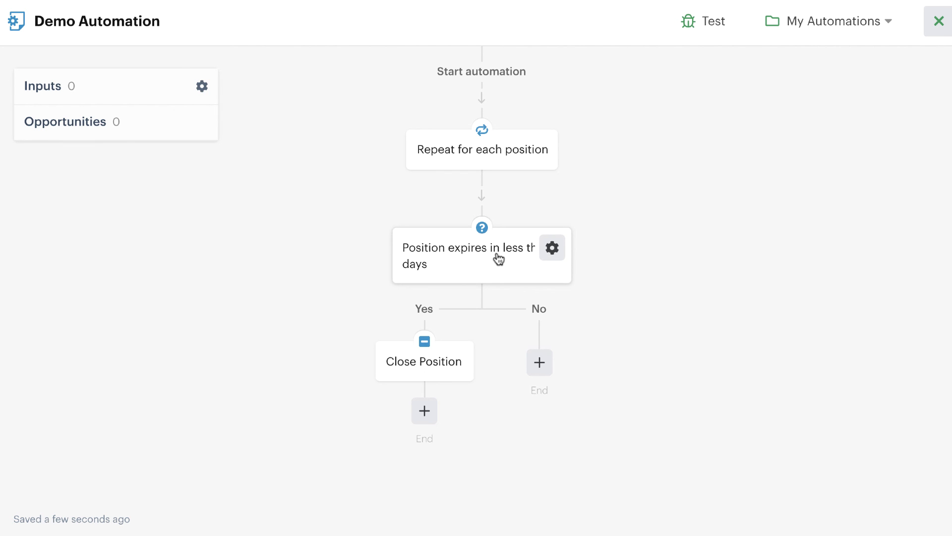
left_click(550, 251)
left_click(570, 282)
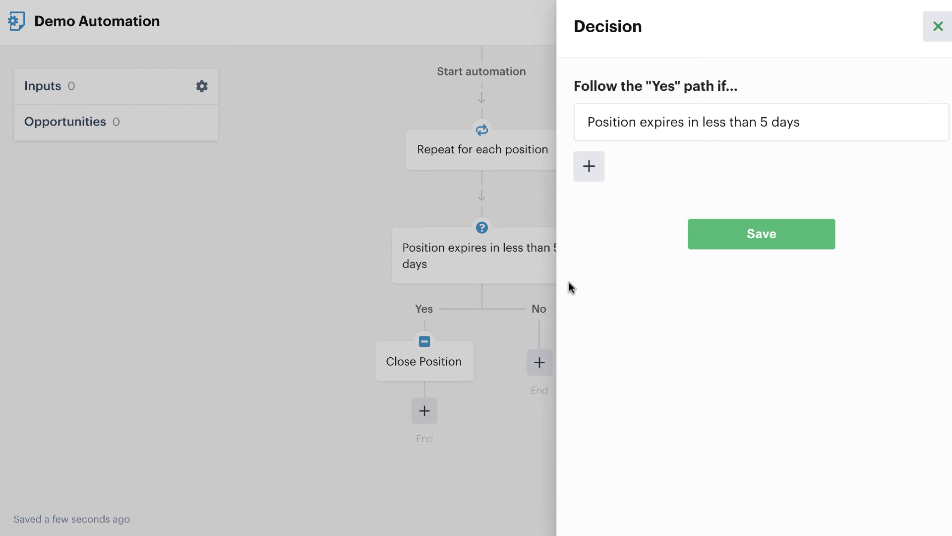
left_click(743, 121)
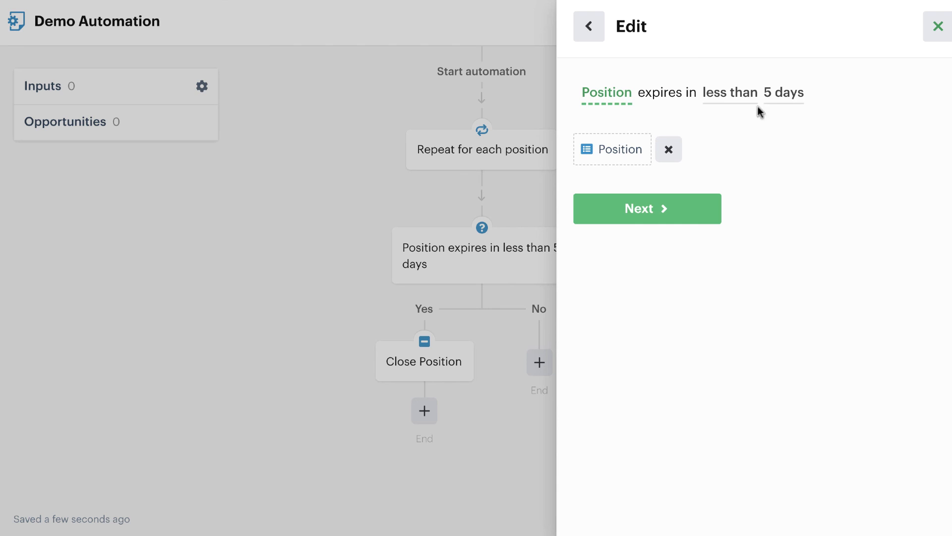
left_click(786, 100)
left_click(742, 148)
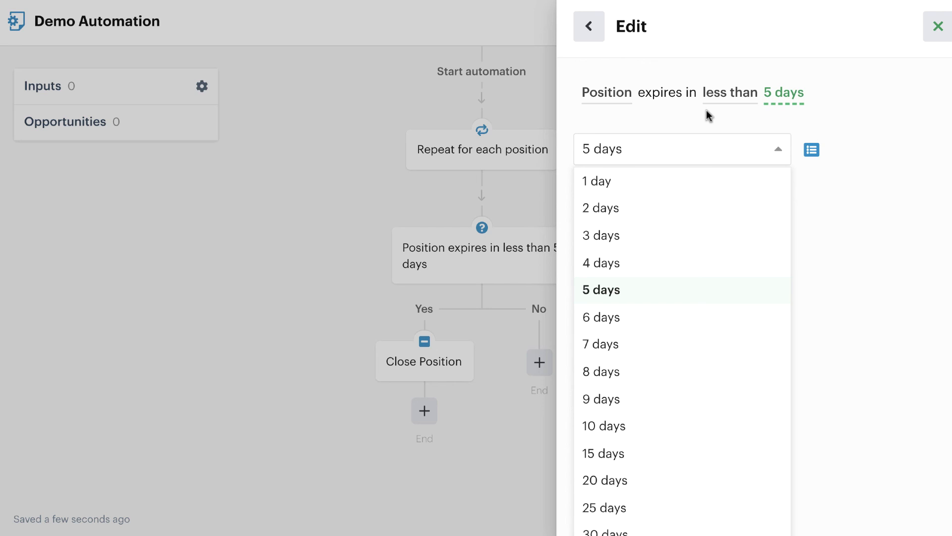
left_click(734, 118)
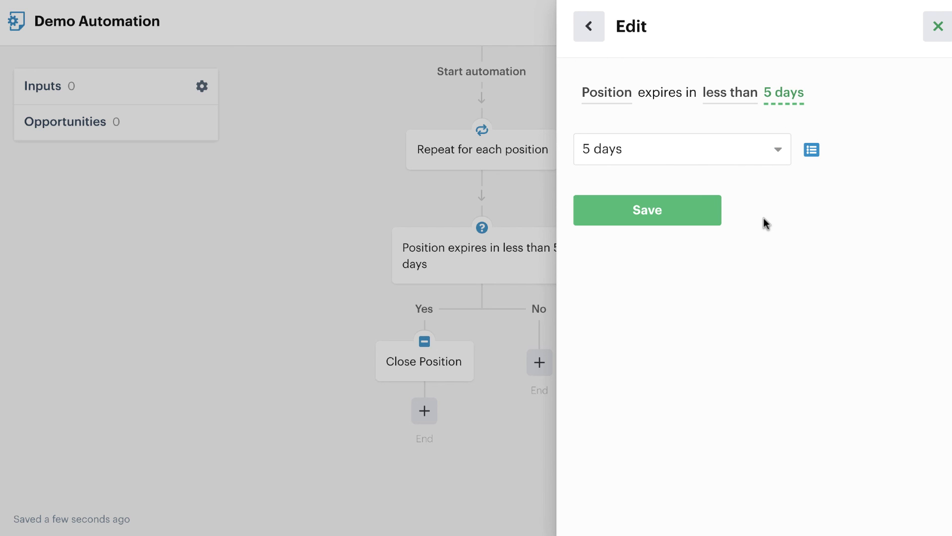
left_click(935, 27)
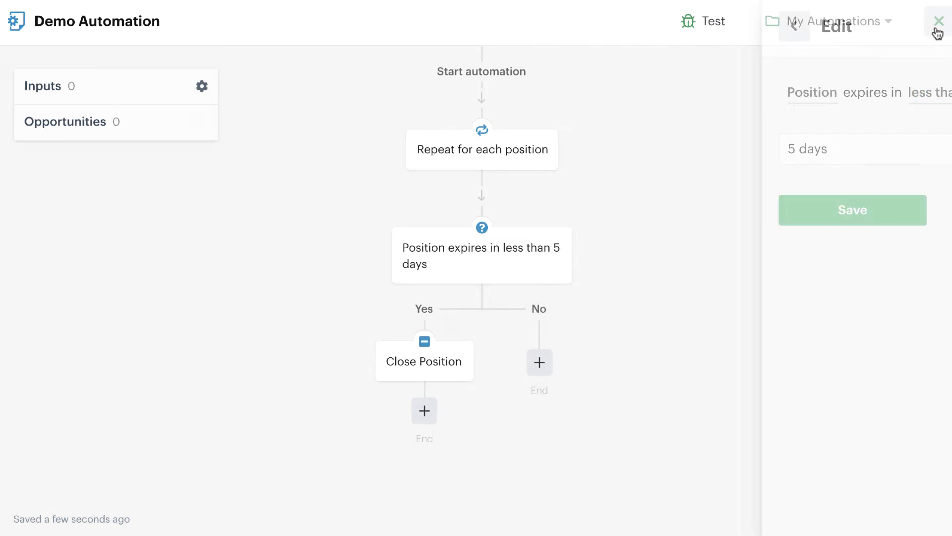